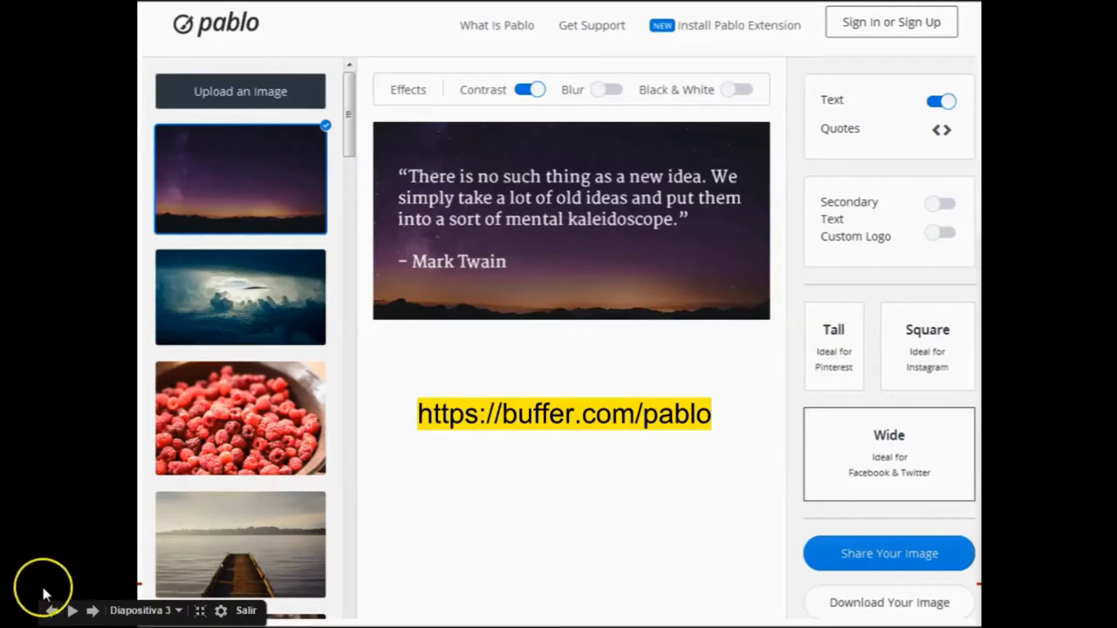
Use the misty photo of sea rocks as the background of the quote image.
click(34, 587)
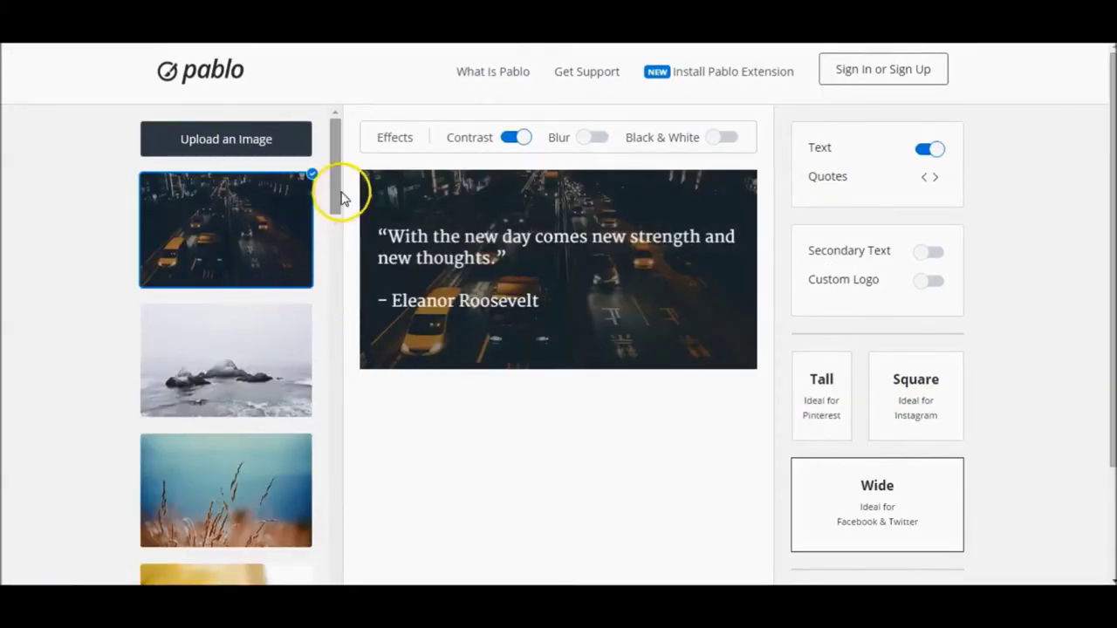
drag(339, 197, 289, 162)
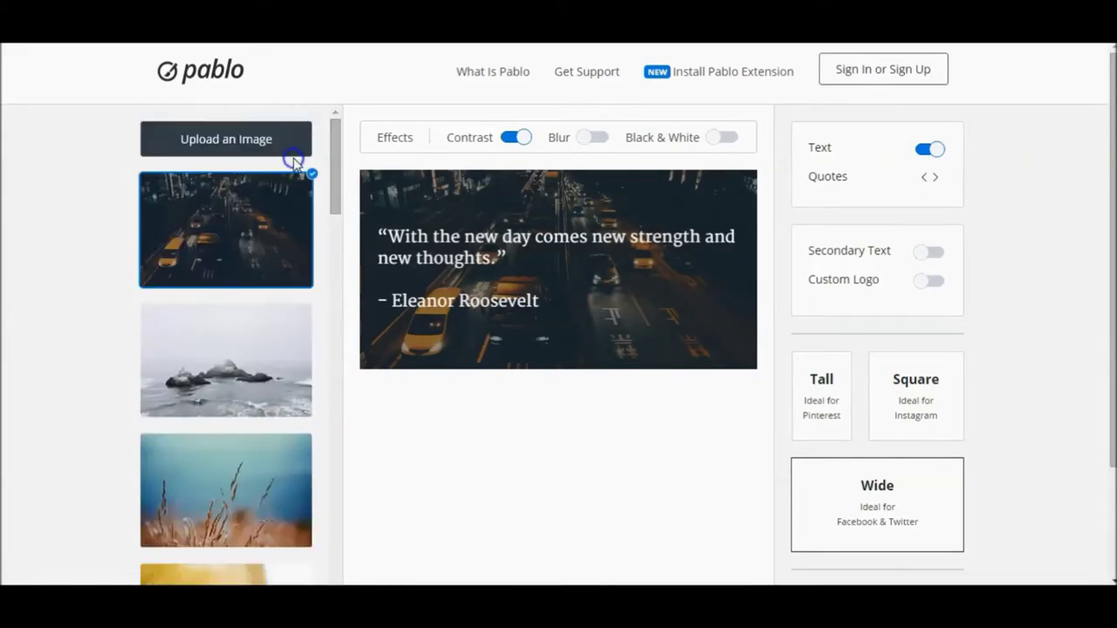
click(266, 333)
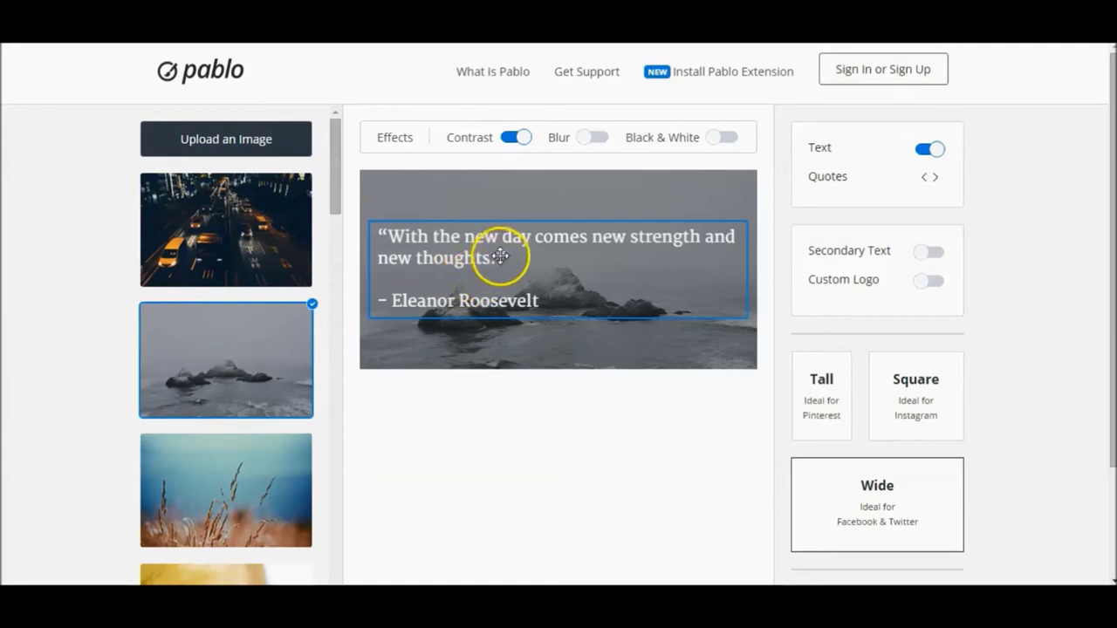
Replace the quote with "Hizkuntza bat ez da galtzen ez dakitenek ikasten ez dutelako, dakitenek erabiltzen ez dutelako baizik." and its author with Artze.
click(496, 257)
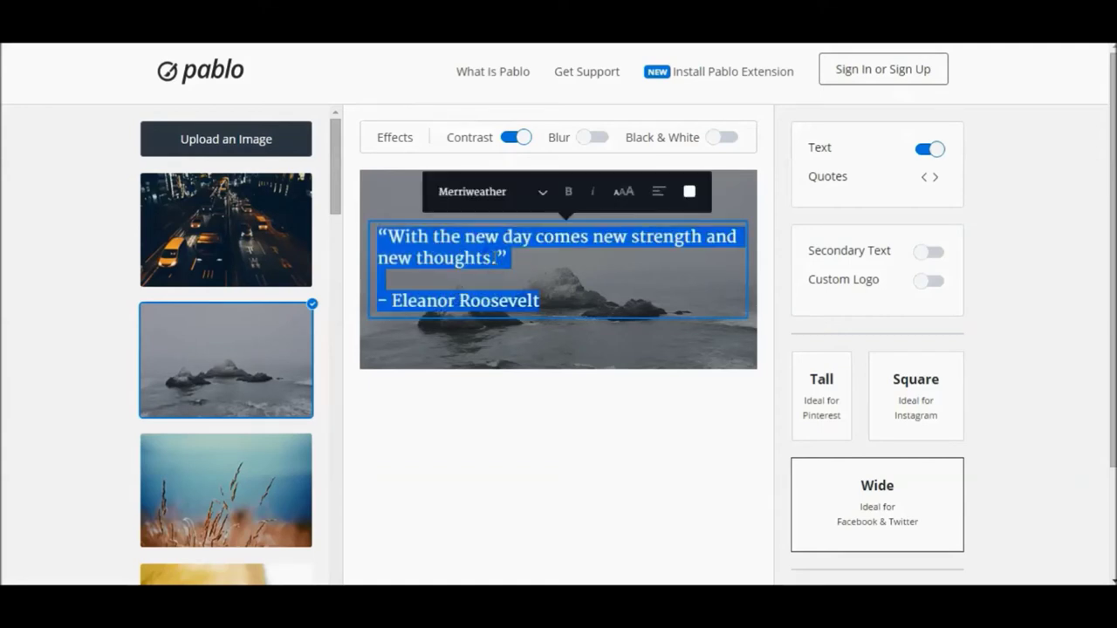
click(496, 257)
drag(494, 257, 404, 240)
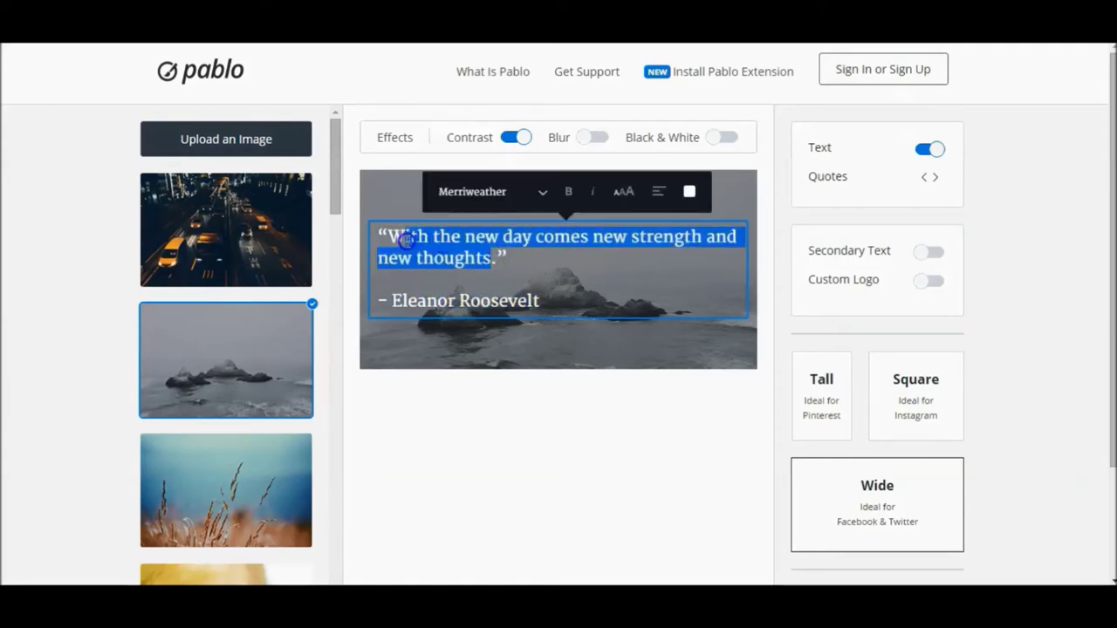
text(Hizkuntza bat ez da galtzen ez dakitenek ikasten ez dutelako, dakitenek erabiltzen ez dutelako baizik.)
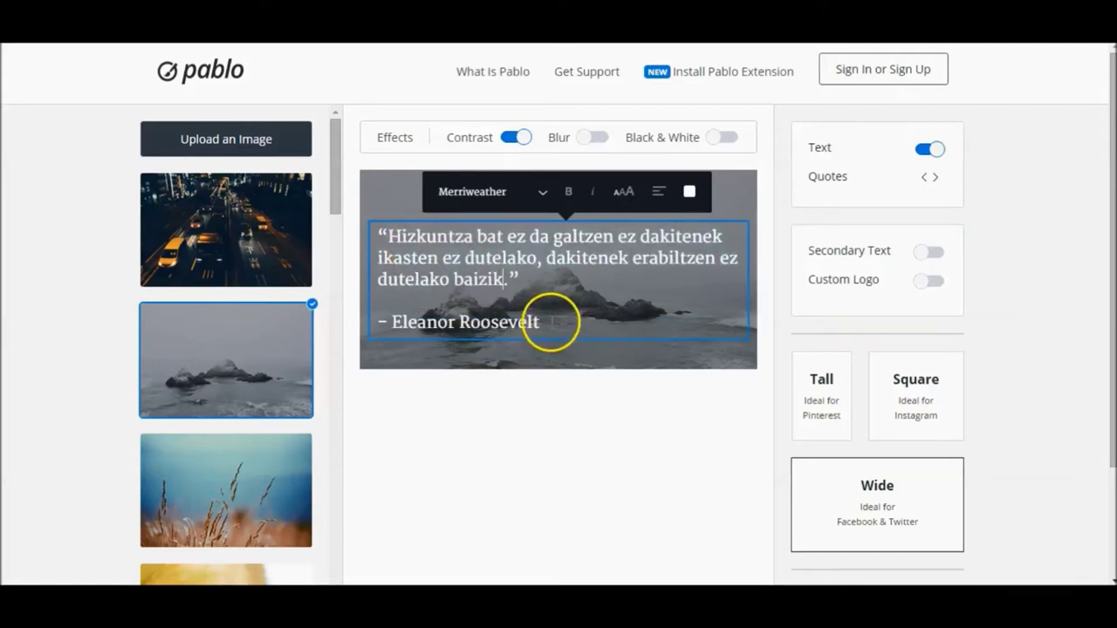
drag(547, 321, 386, 322)
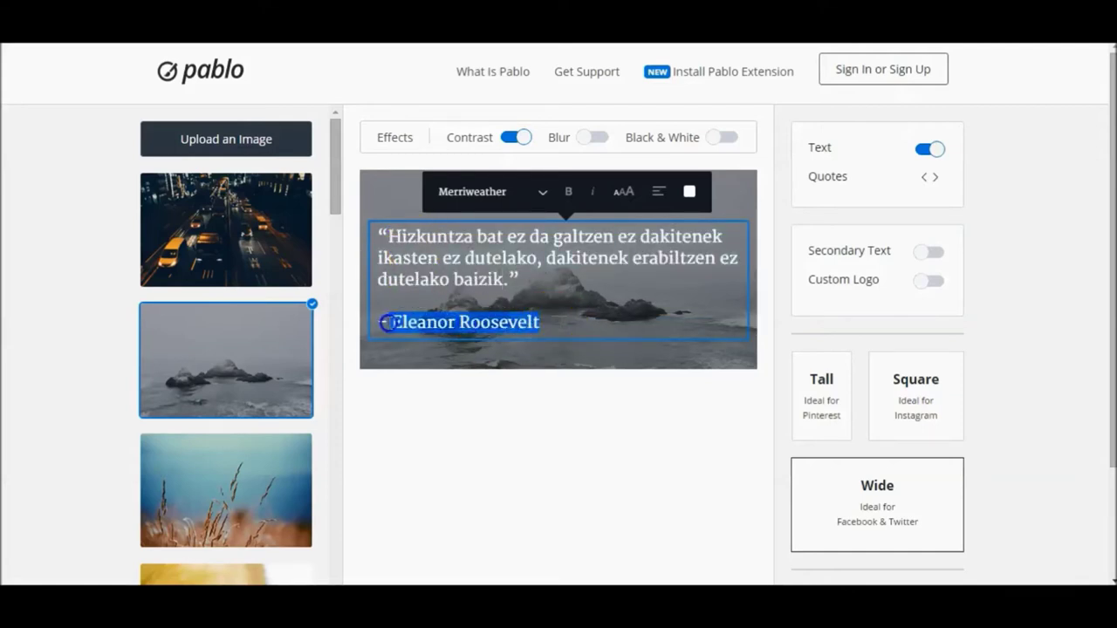
text(Artze)
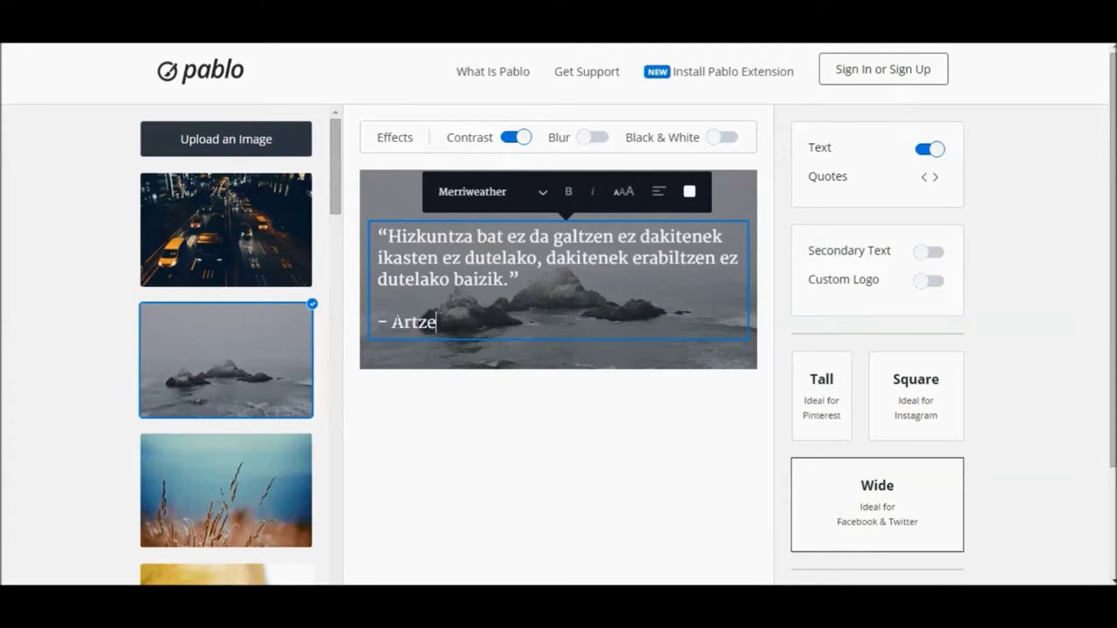
key(shift+Home)
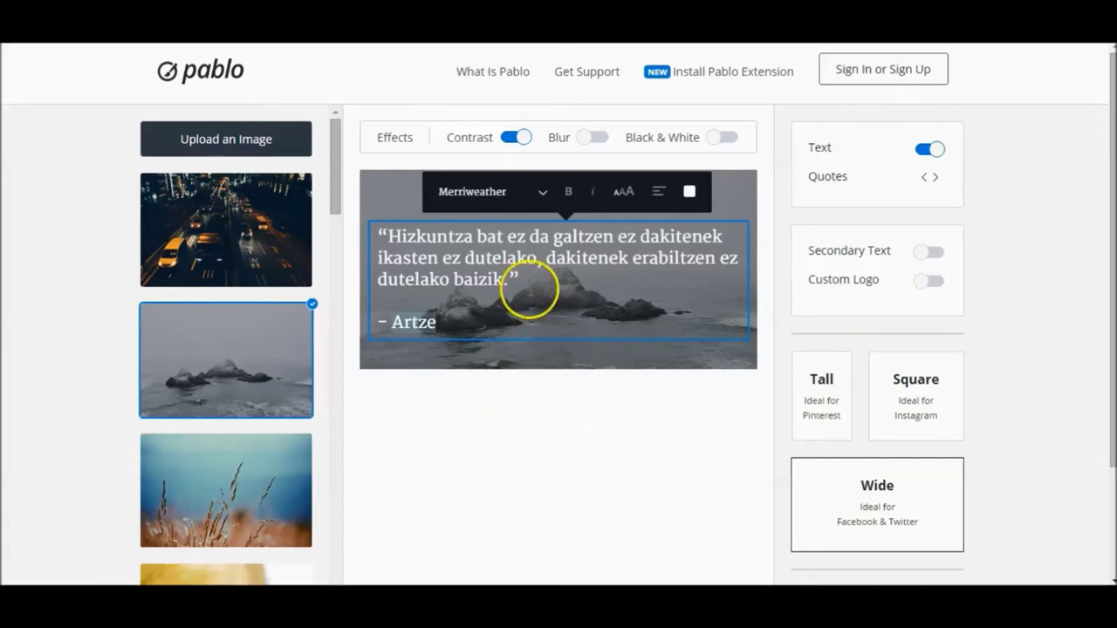
Try the image without Contrast and with Blur, restoring both effects to their original settings.
click(519, 140)
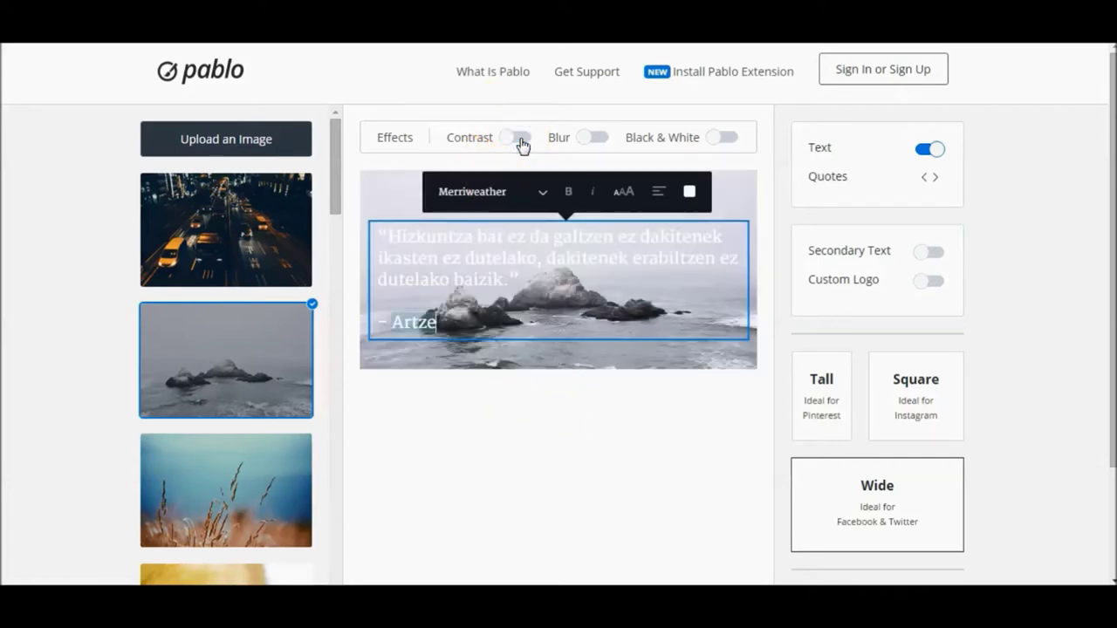
click(515, 140)
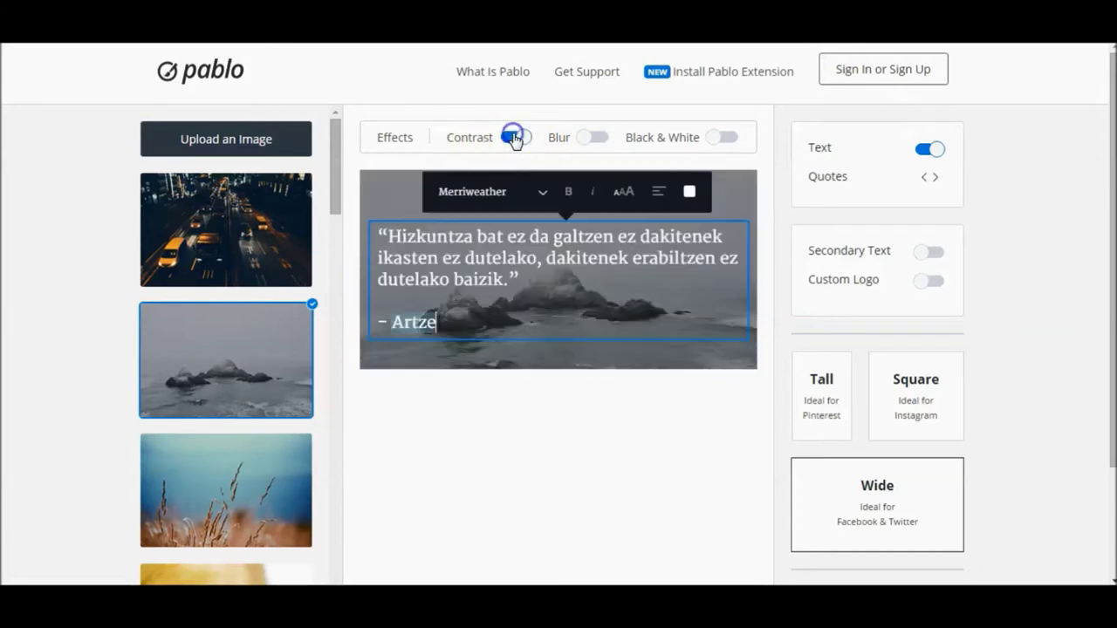
click(583, 140)
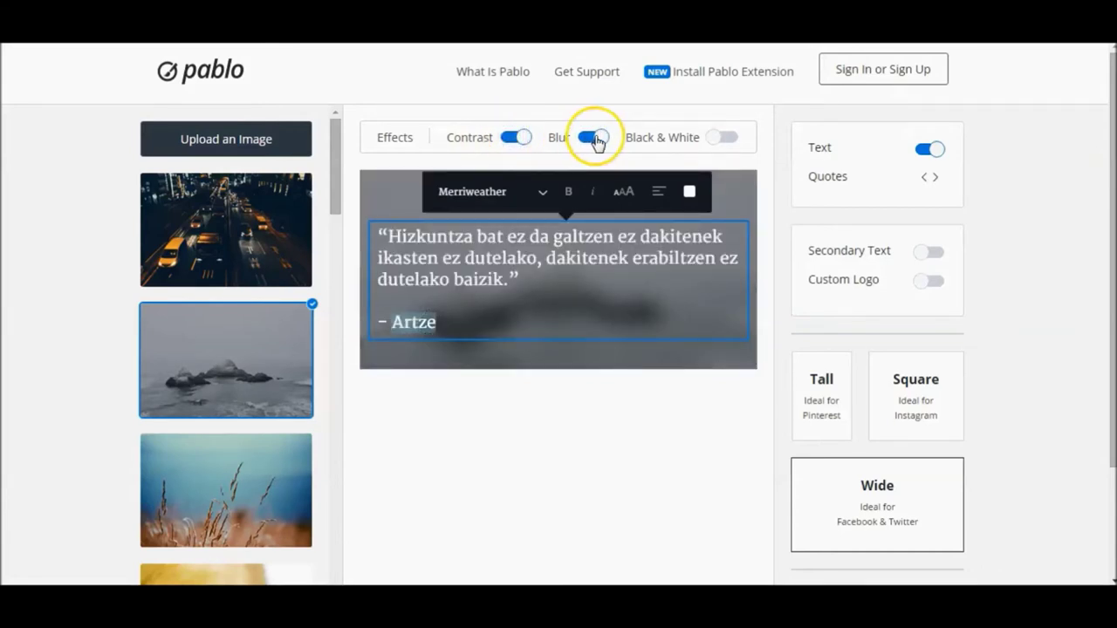
click(596, 142)
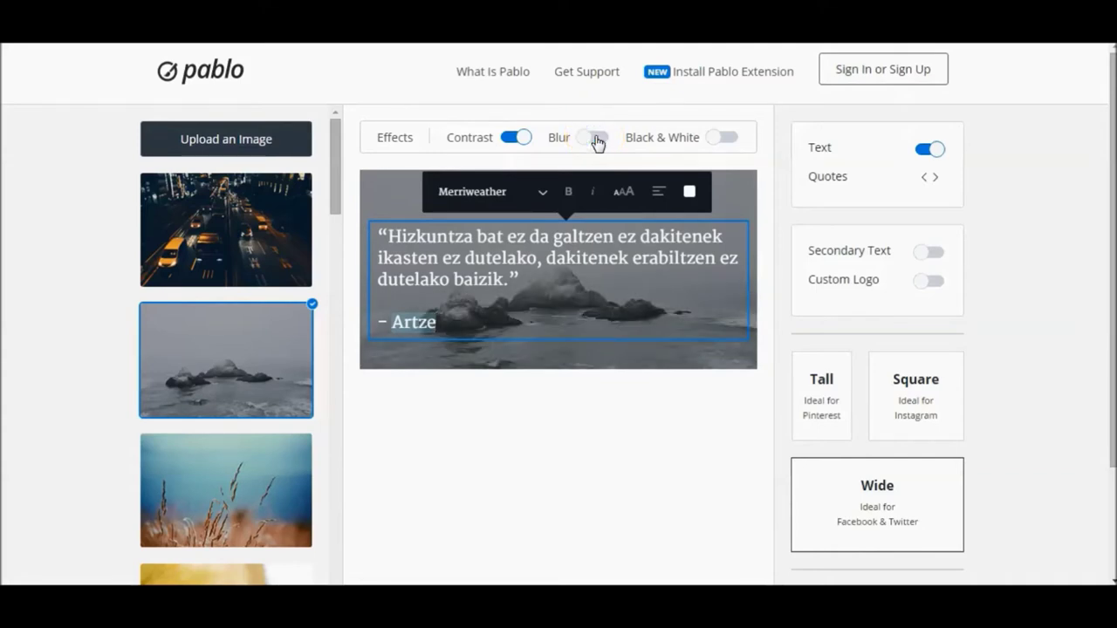
Set the dark city traffic photo as the background and try the Black & White effect on it, leaving the effect off.
click(252, 234)
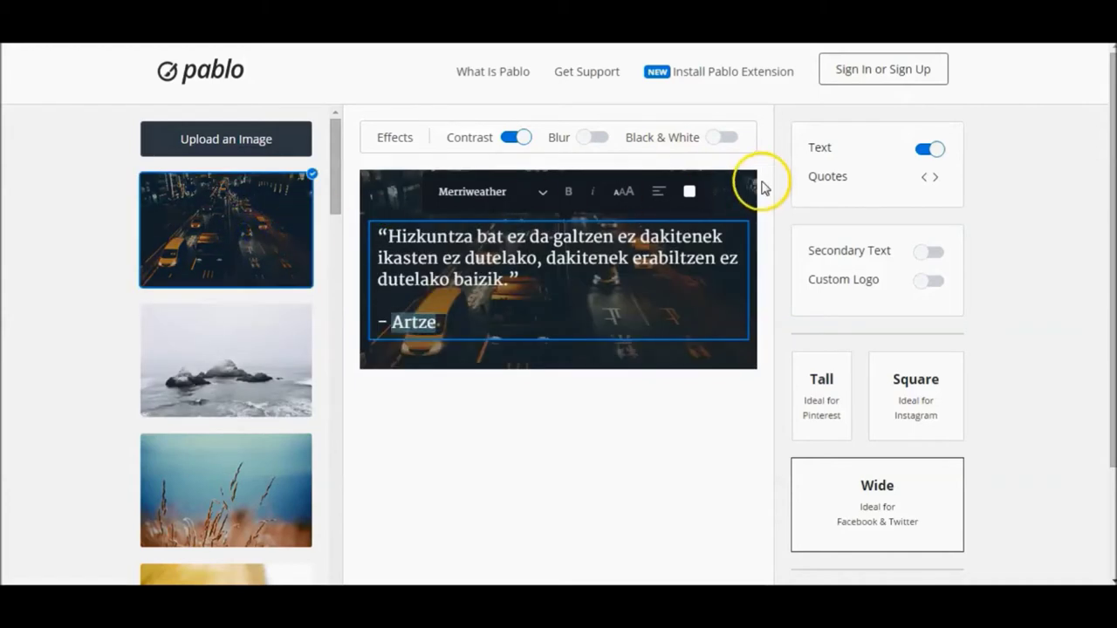
click(722, 138)
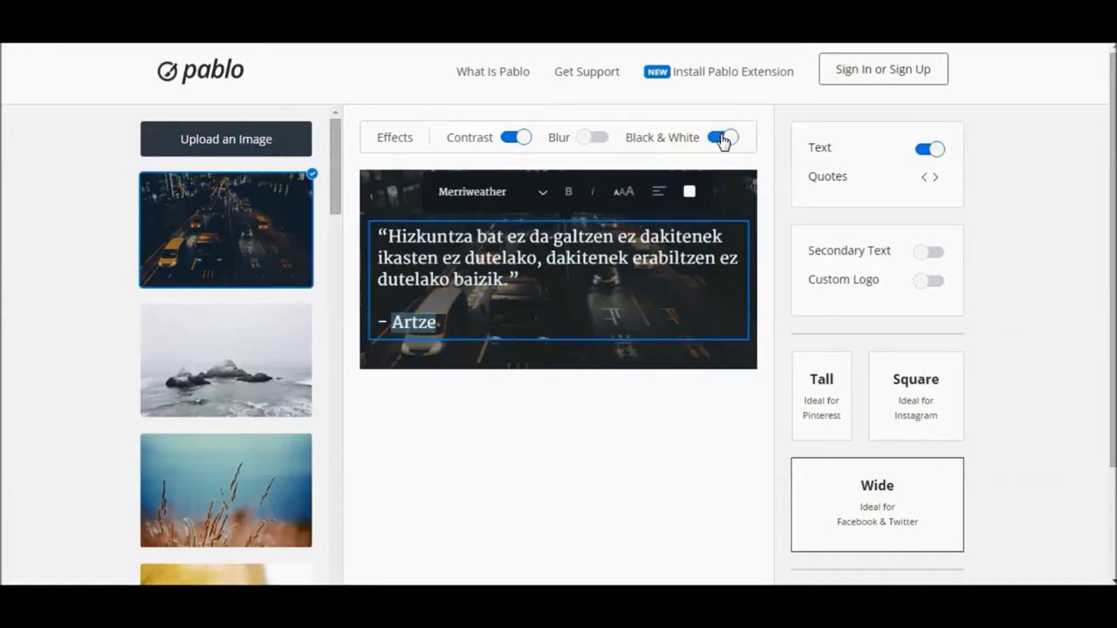
click(723, 138)
Hide the text and show it again, and cycle through two of the ready-made quotes.
click(932, 150)
click(934, 150)
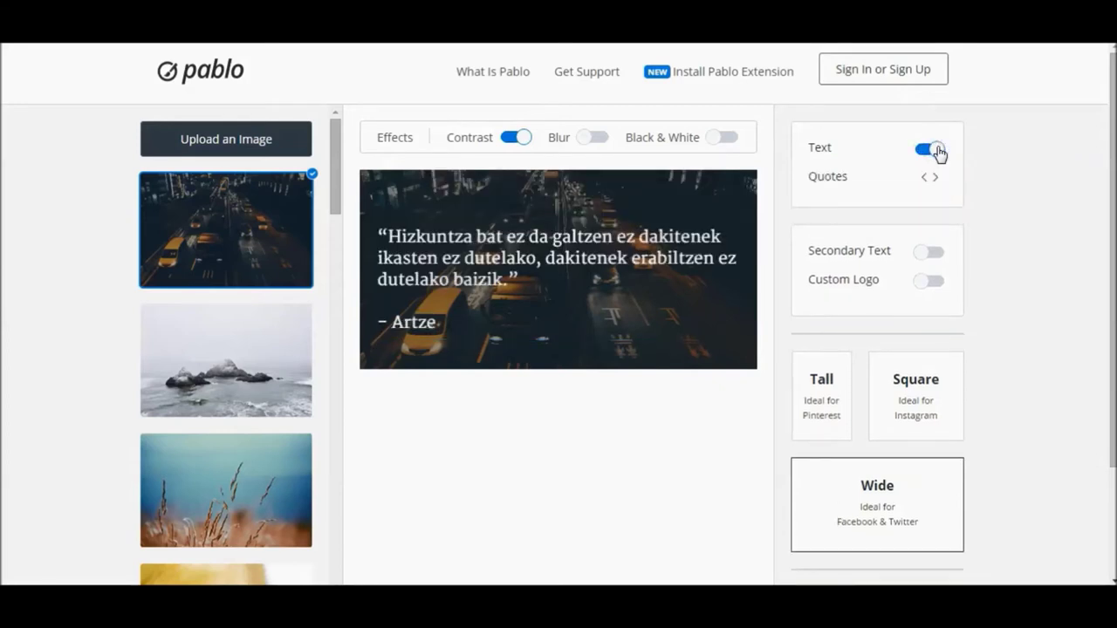
click(935, 177)
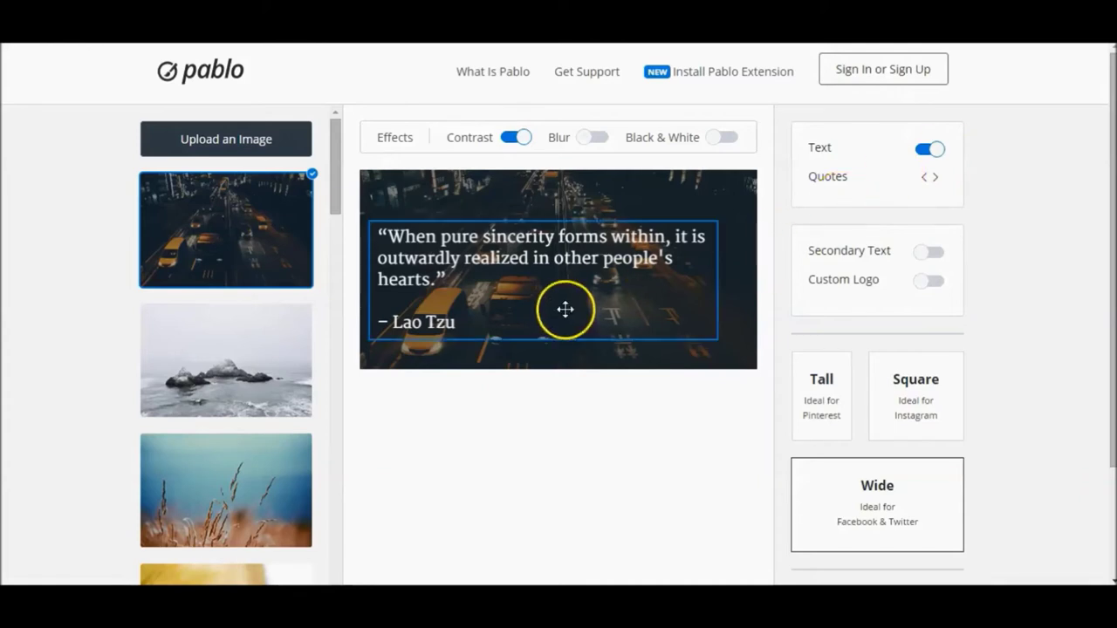
click(930, 181)
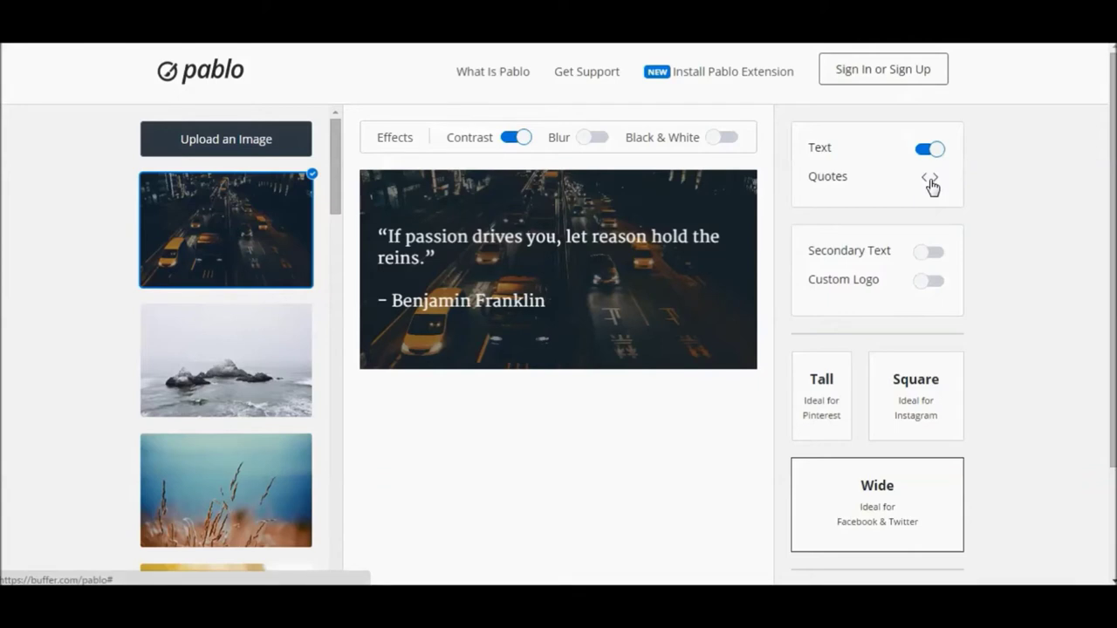
Overwrite the Benjamin Franklin quote with "Hizkuntza bat ez da galtzen ez dakitenek ikasten ez dutelako, dakitenek erabiltzen ez dutelako baizik" and credit it to Artze.
click(427, 258)
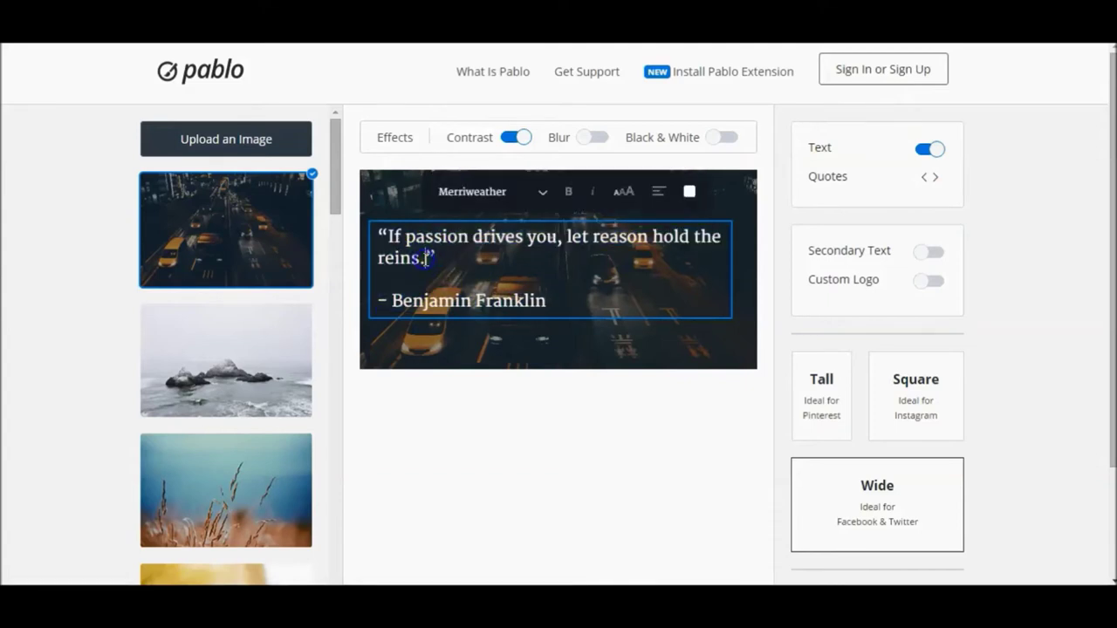
drag(426, 259, 397, 245)
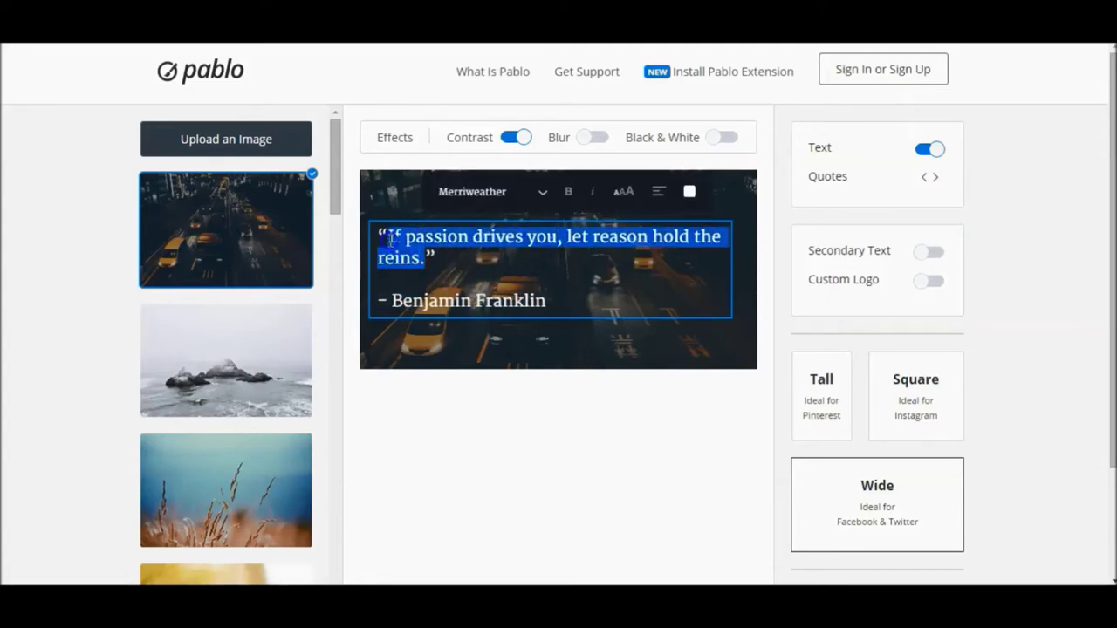
text(Hizkuntza bat ez da galtzen ez dakitenek ikasten ez dutelako, dakitenek erabiltzen ez dutelako baizik)
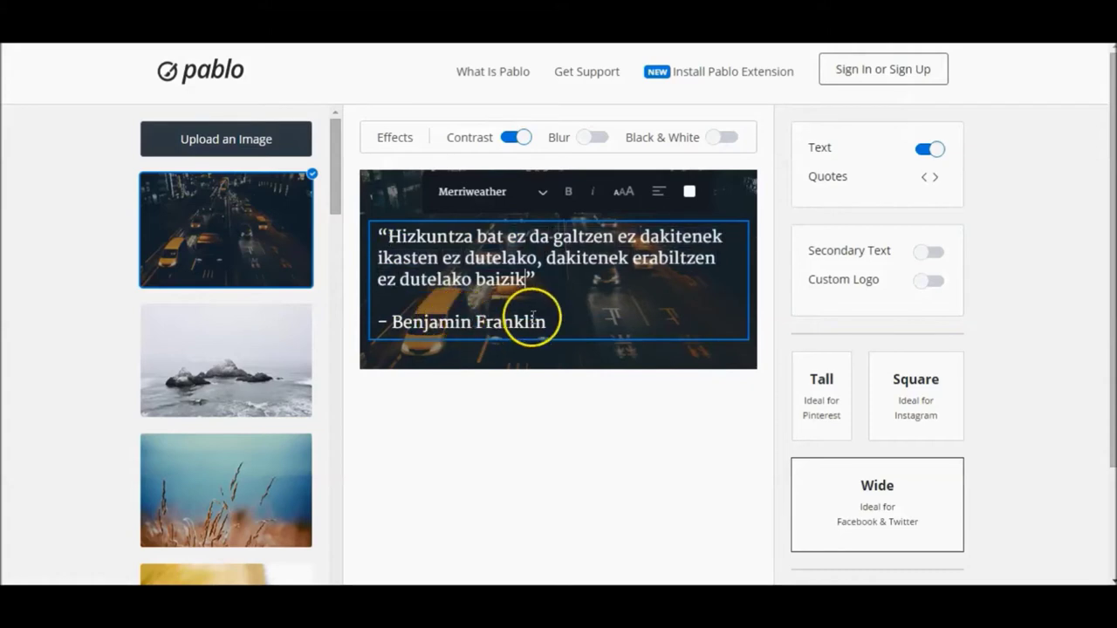
drag(545, 323, 397, 319)
text(Artze)
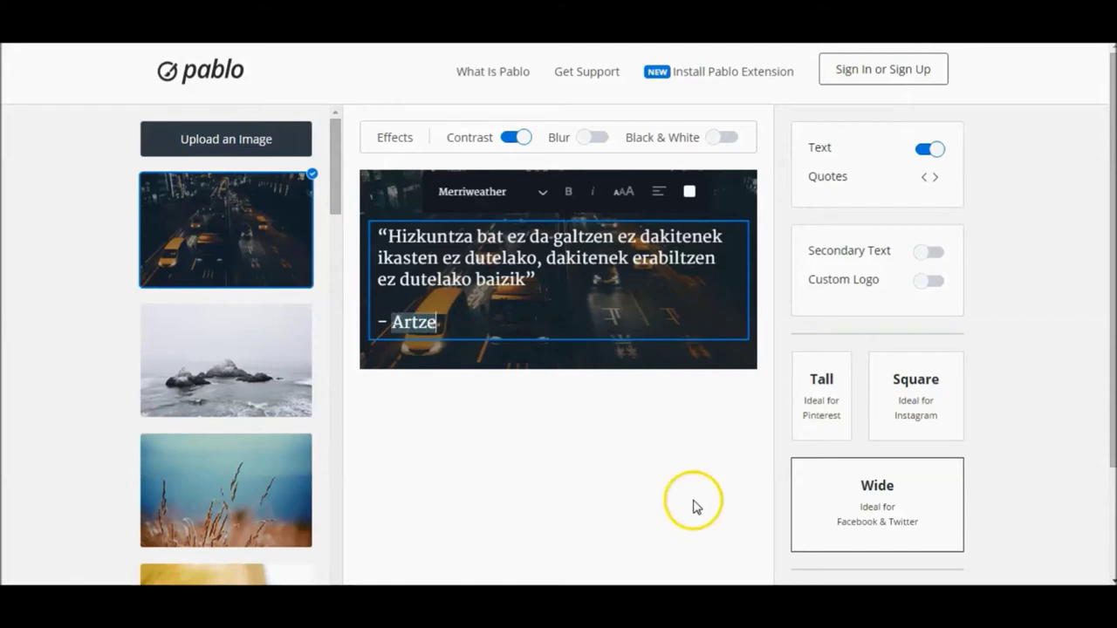
Try out the secondary text on the image and turn it off again.
click(920, 253)
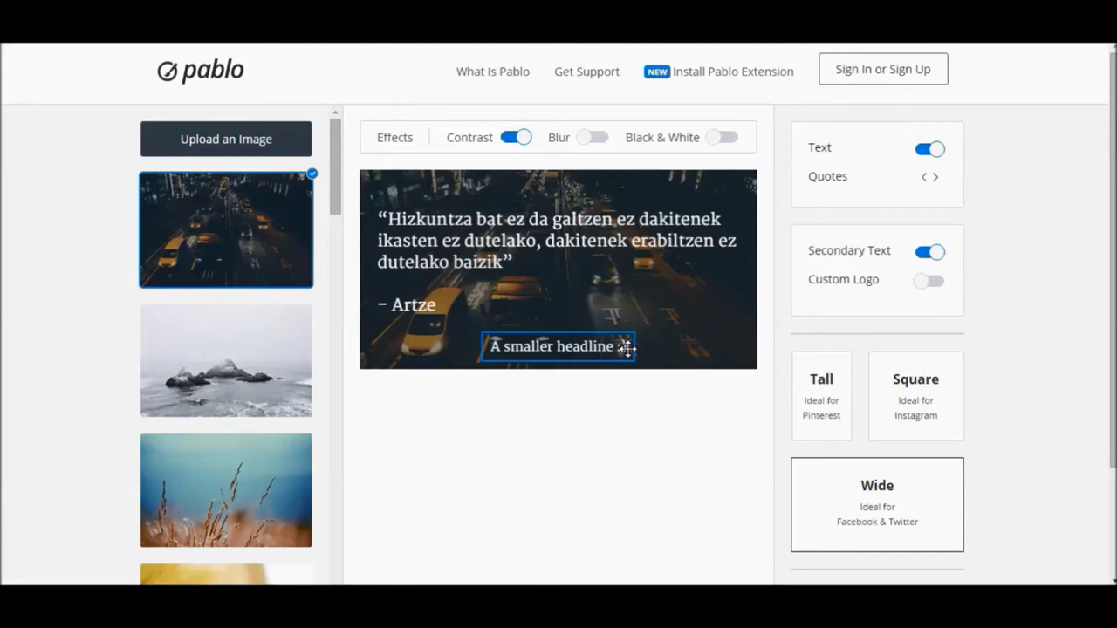
click(930, 251)
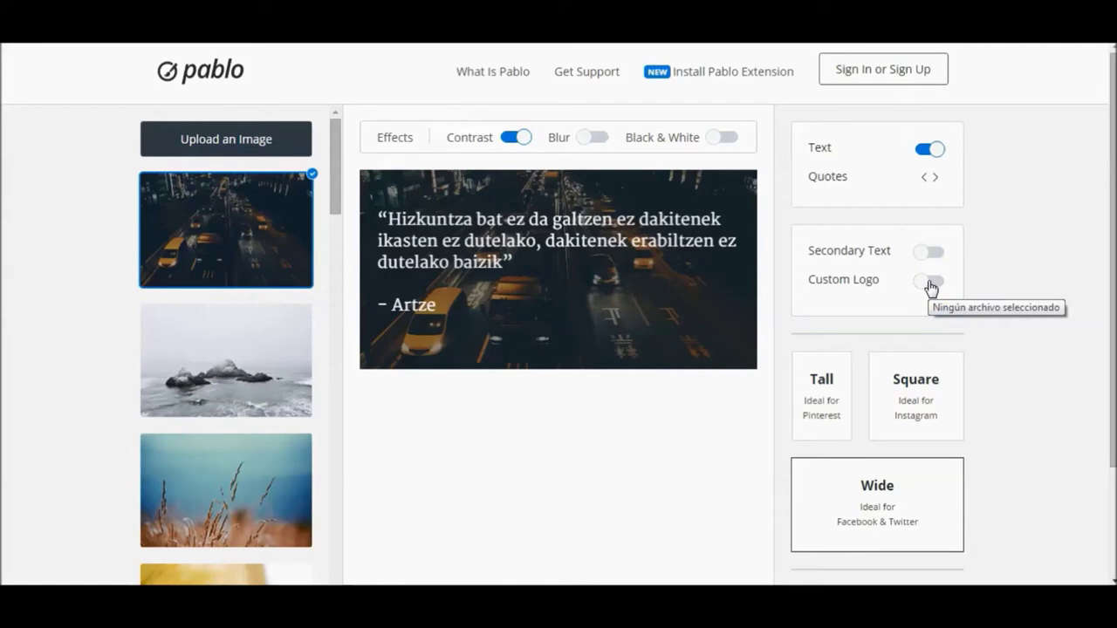
Try the Logo-MUProfesionales file as a custom logo in the lower right area of the image, and remove it.
click(930, 281)
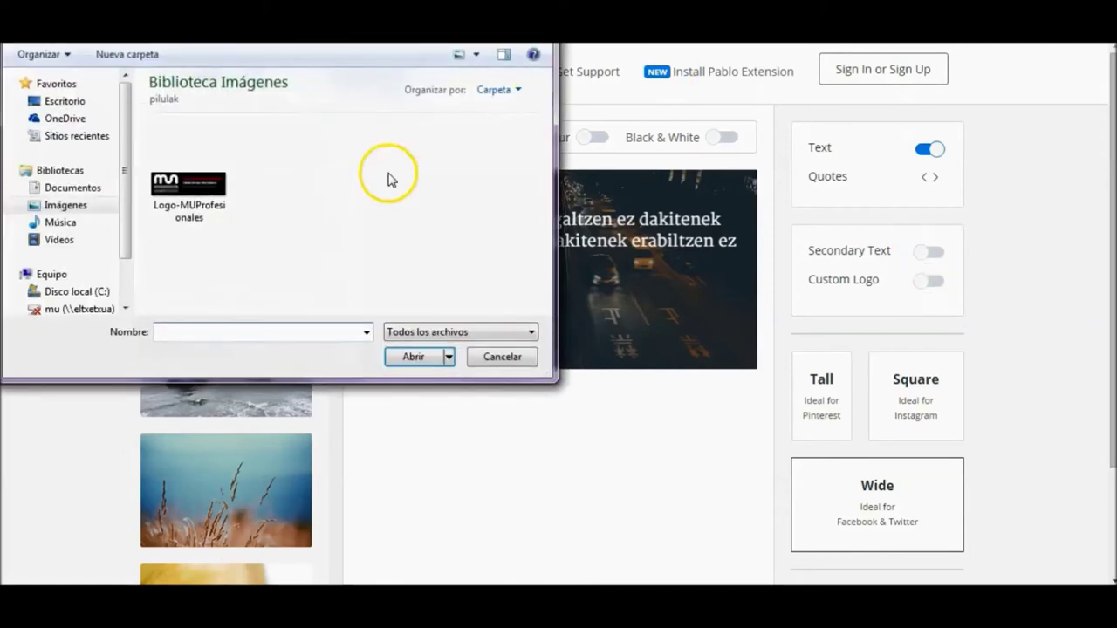
click(189, 196)
click(422, 357)
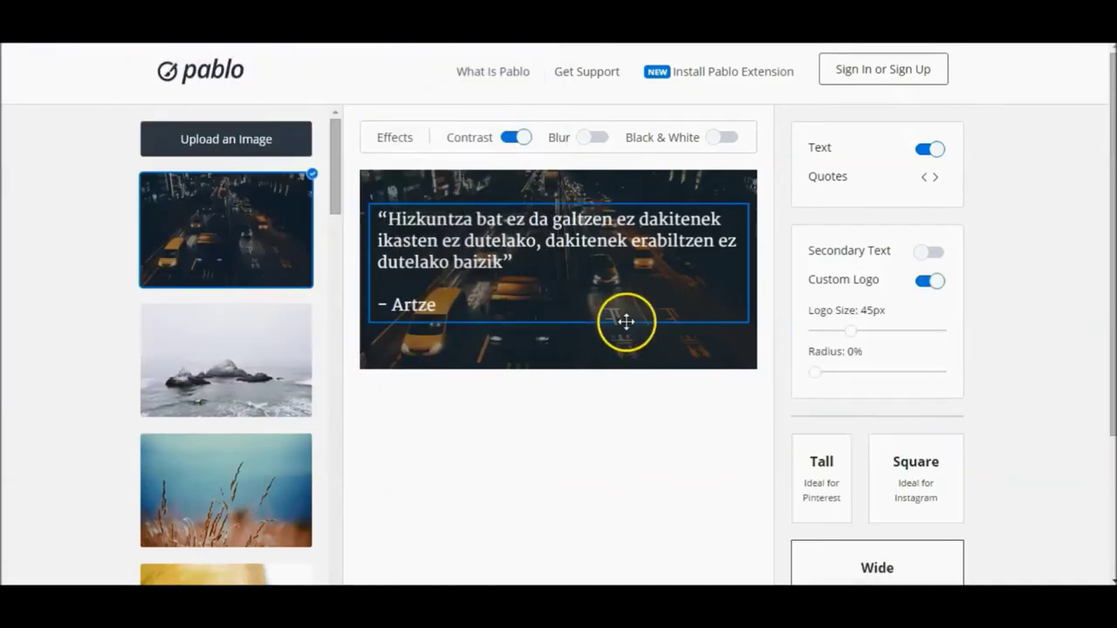
drag(579, 266, 666, 320)
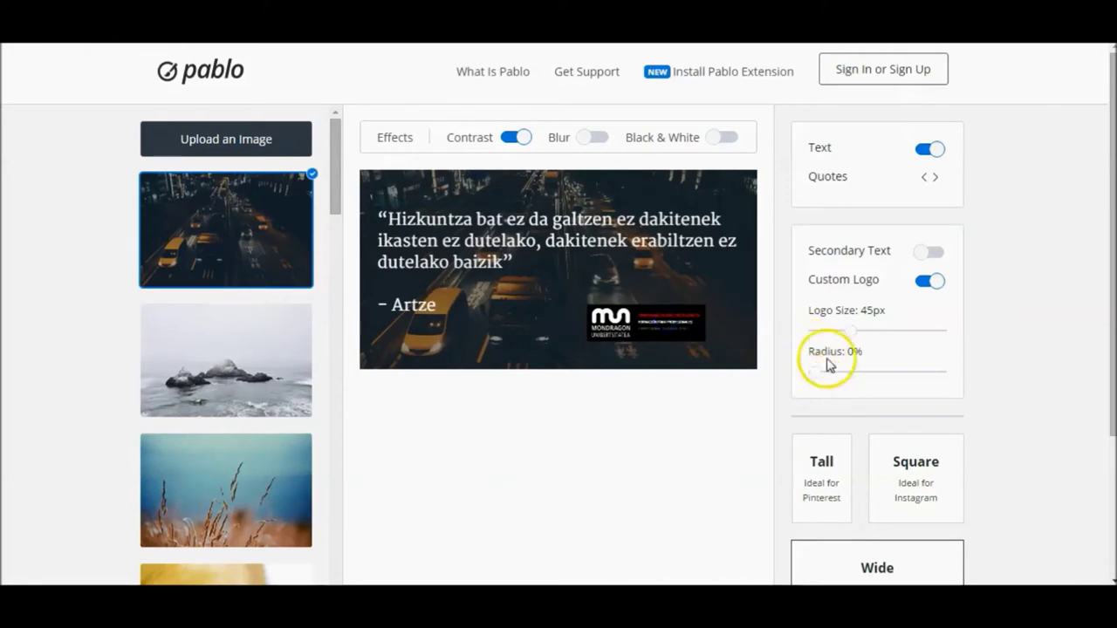
mouse_move(854, 337)
mouse_down()
mouse_move(838, 332)
mouse_move(850, 334)
mouse_up()
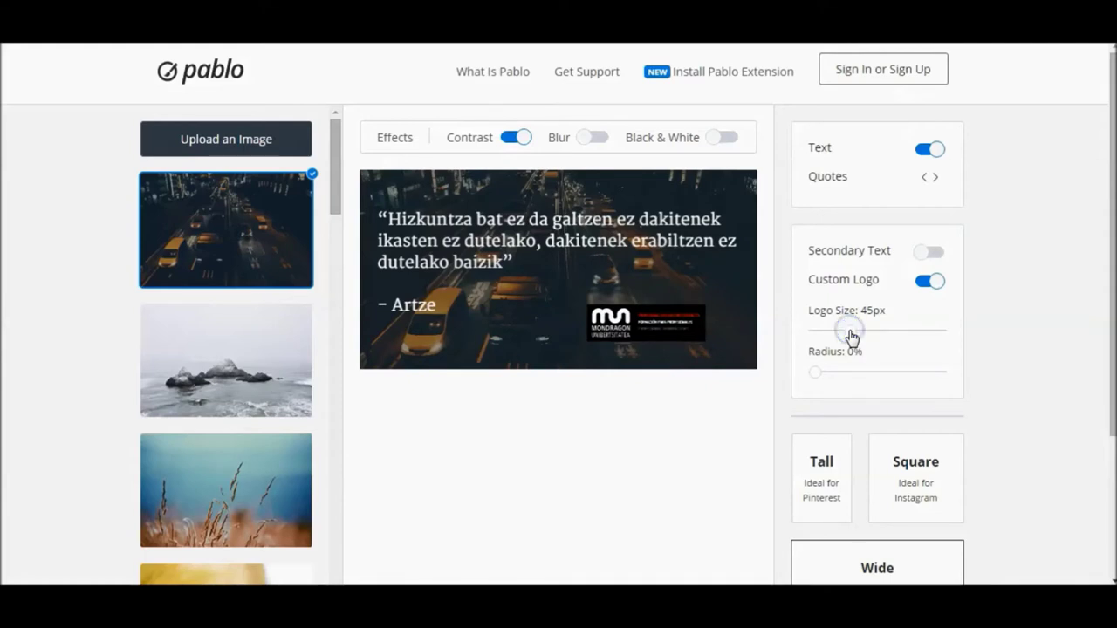
click(932, 282)
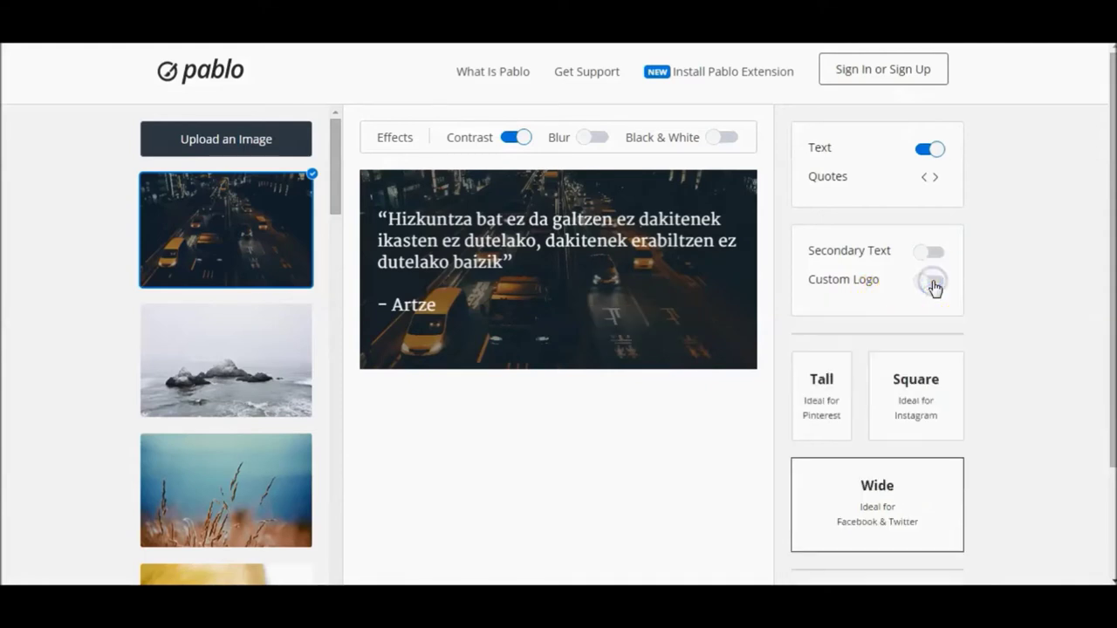
Download the finished quote image to the computer.
scroll(1113, 278, down, 2)
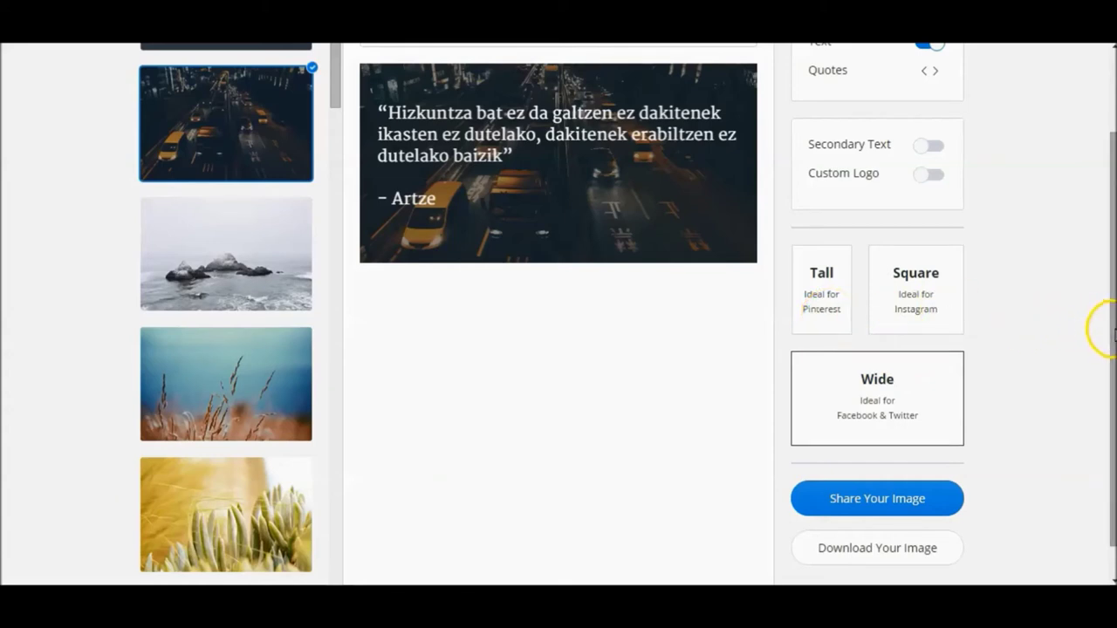
drag(1107, 332, 1110, 354)
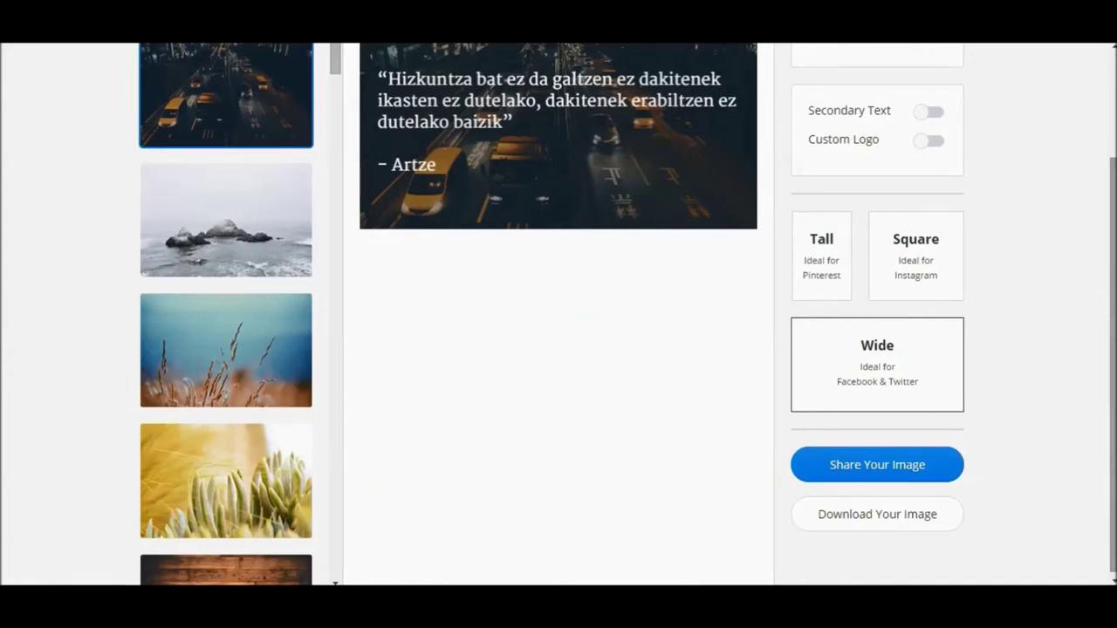
click(924, 475)
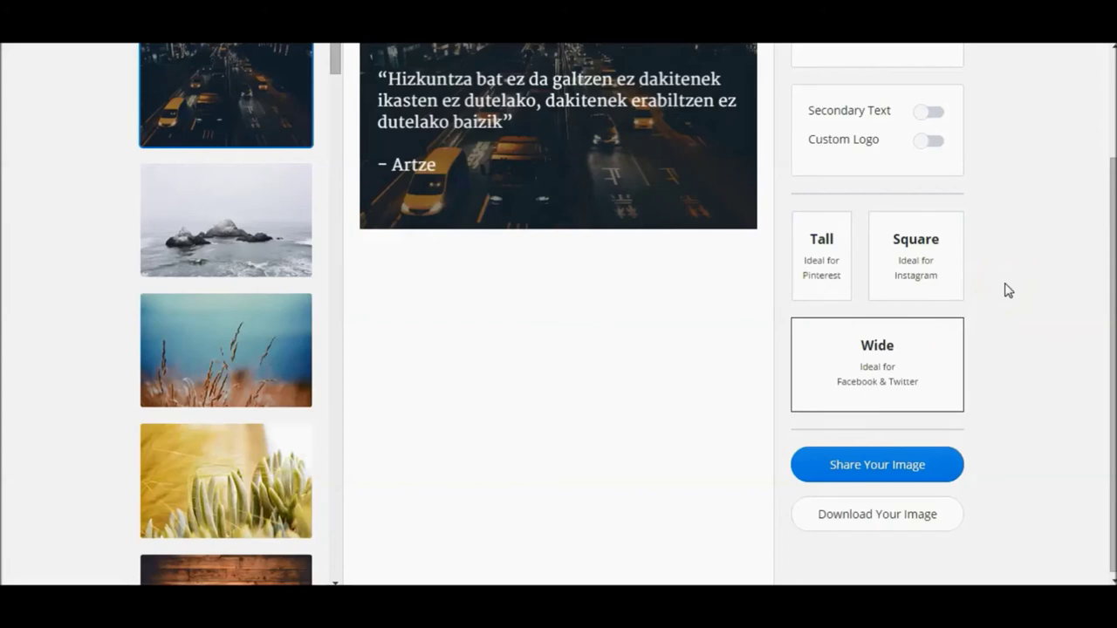
click(922, 517)
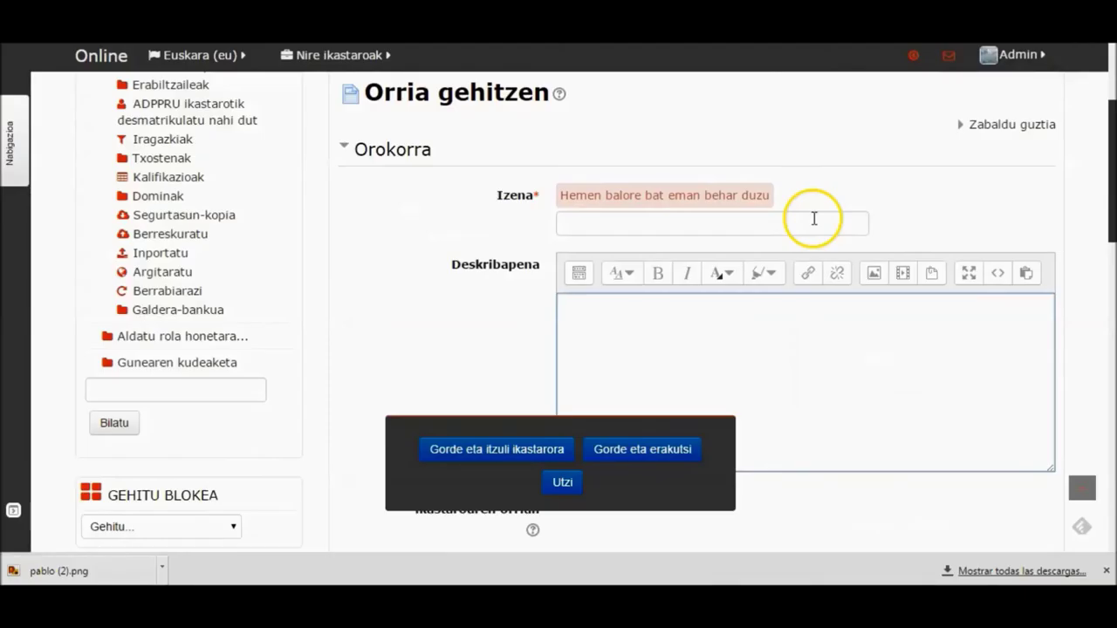
Enter "aipua" as the name (Izena) of the new course page and go to its description (Deskribapena).
click(969, 214)
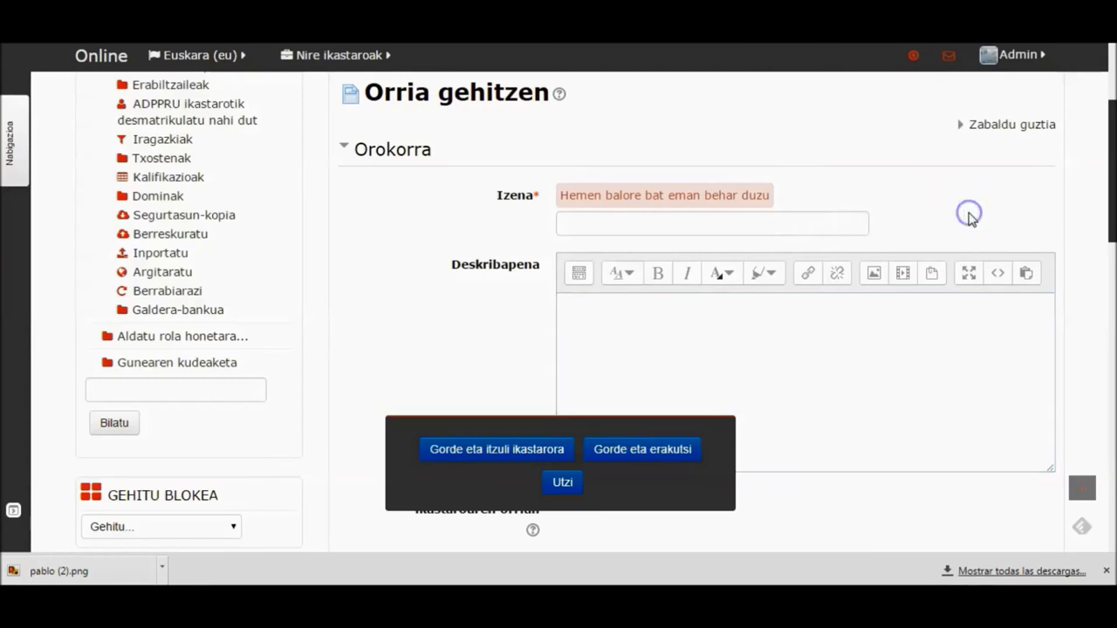
click(953, 212)
click(600, 225)
text(al)
click(611, 301)
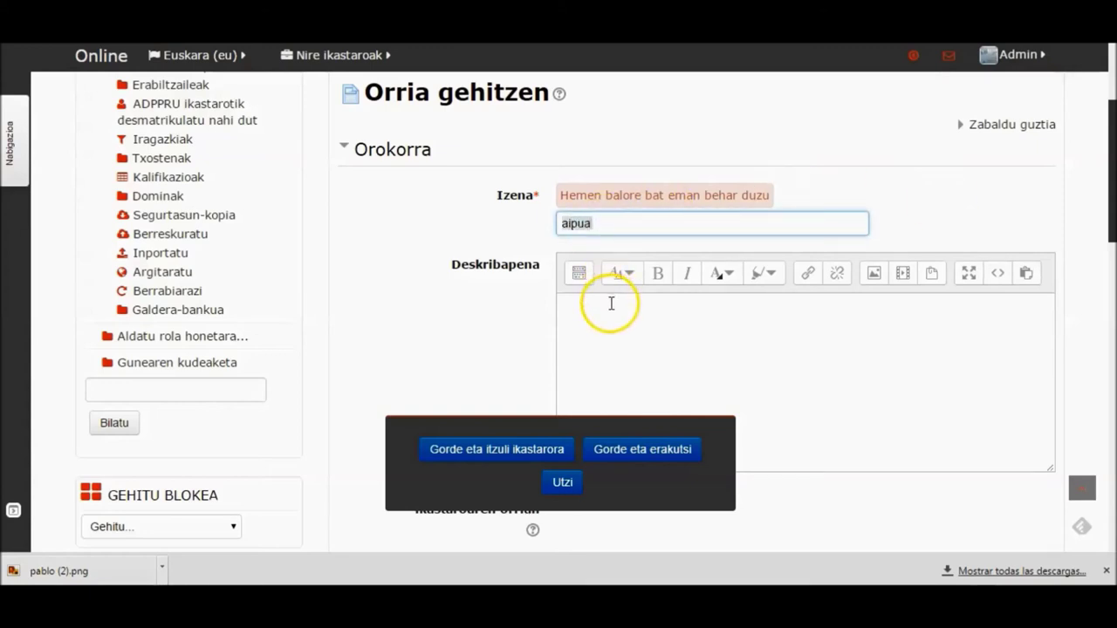
Enter "aipua" as the description (Deskribapena) and open the file picker for inserting an image into the page content (Orriaren edukia).
text(aipua)
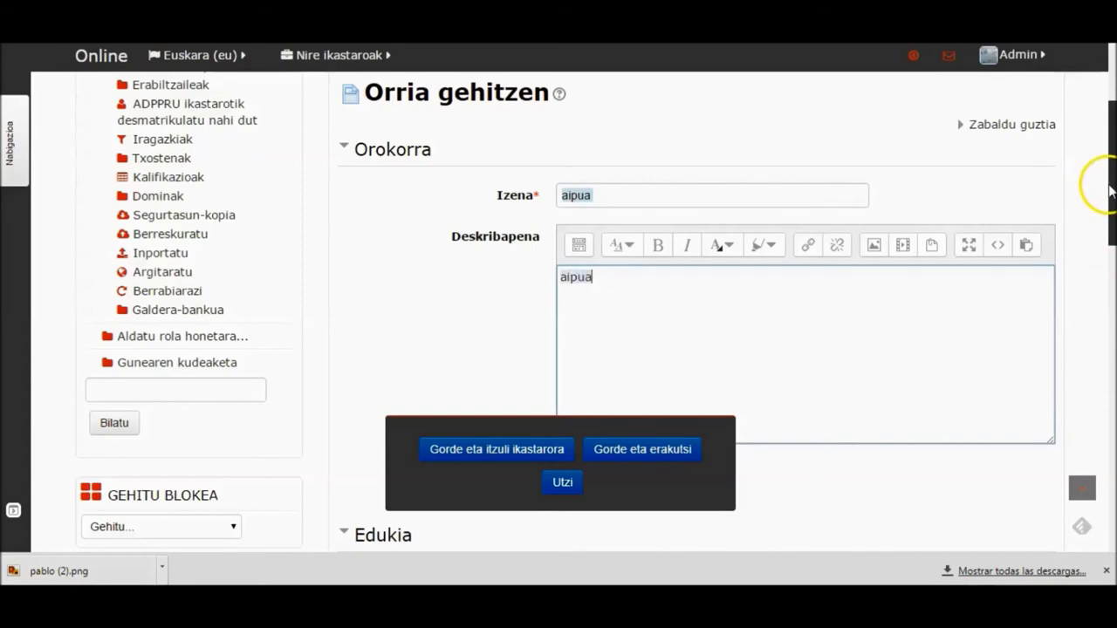
scroll(1103, 190, down, 4)
scroll(698, 306, down, 1)
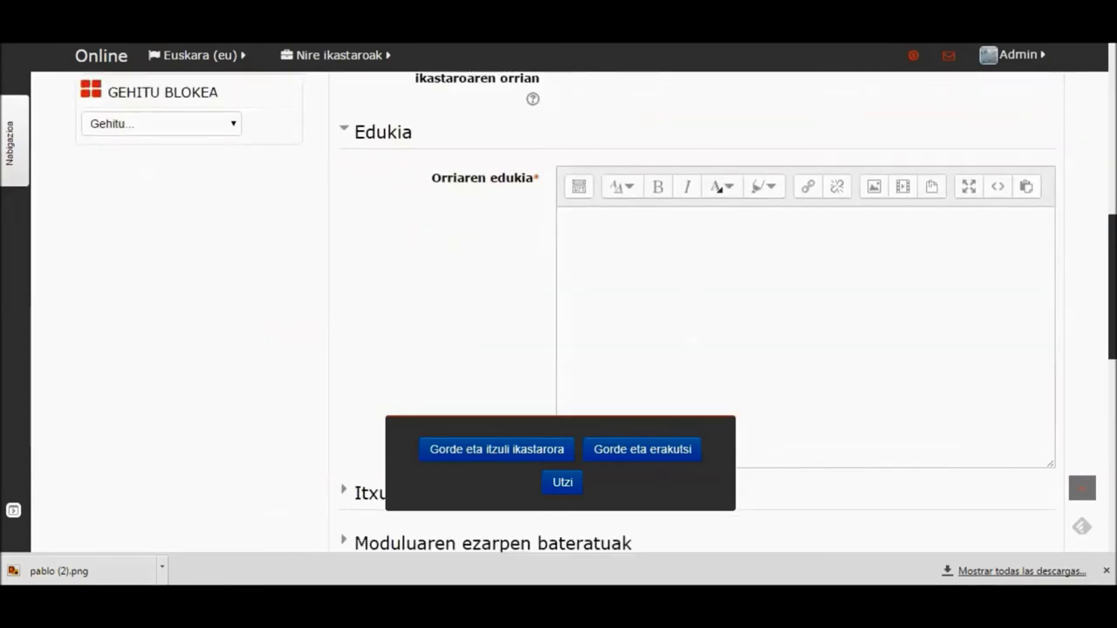
click(875, 187)
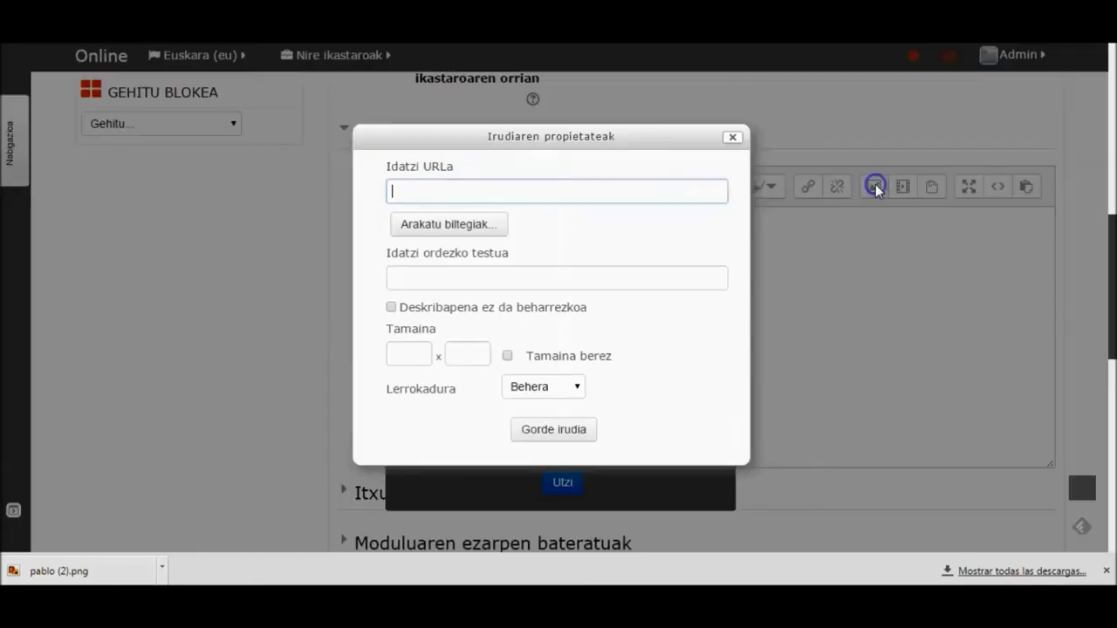
click(463, 226)
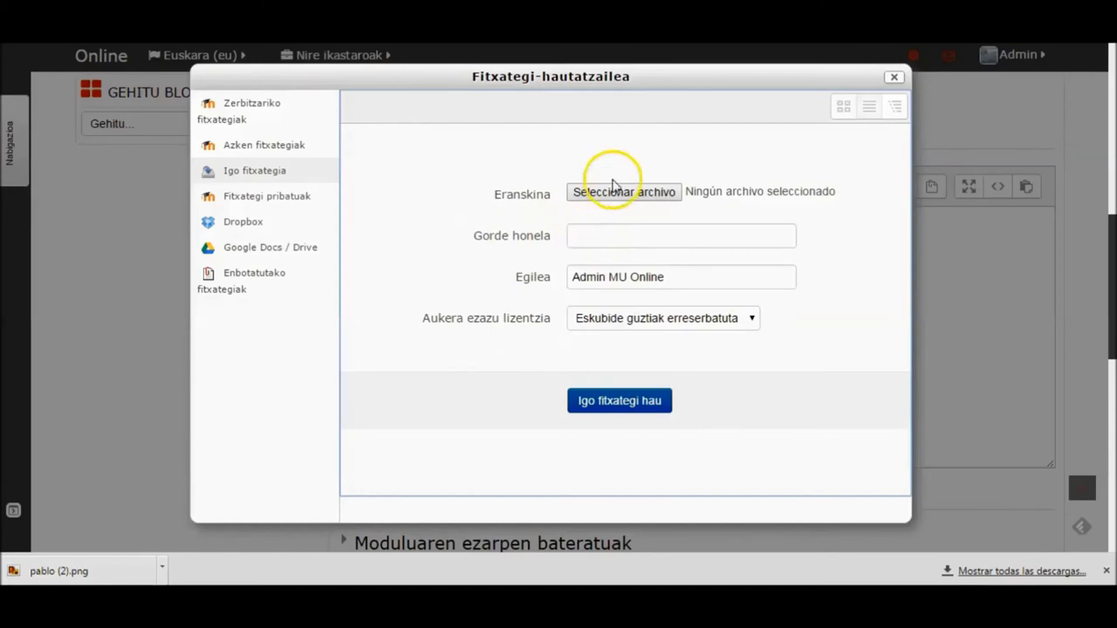
Attach the aipua image from the computer's Imágenes library and set its save name (Gorde honela) to "aipua".
click(615, 194)
click(208, 158)
click(413, 356)
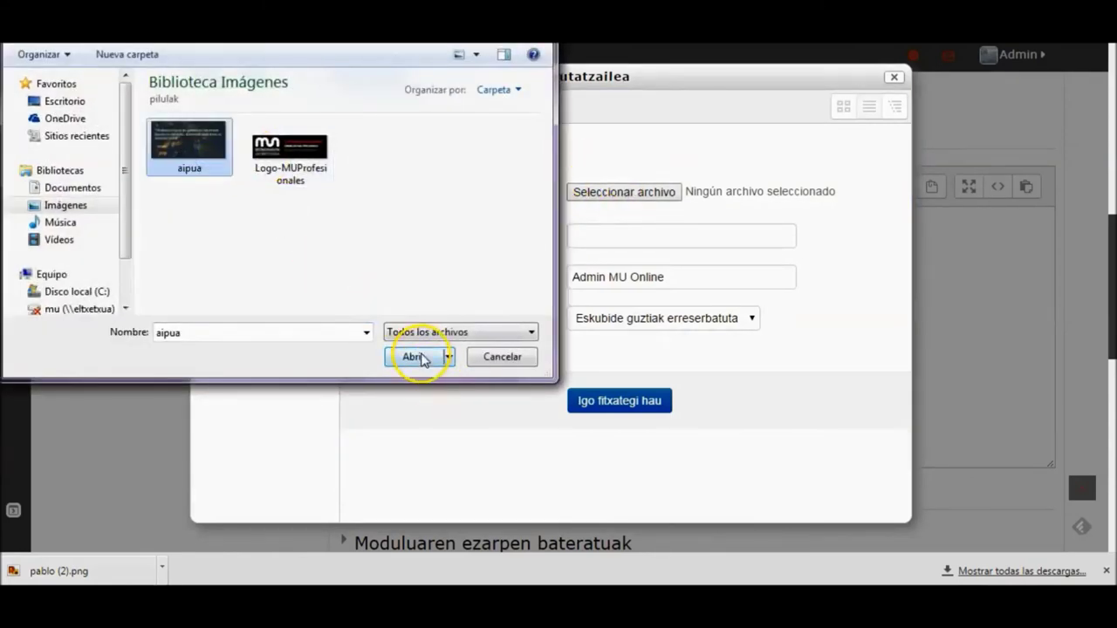
click(593, 238)
text(aipua)
click(635, 403)
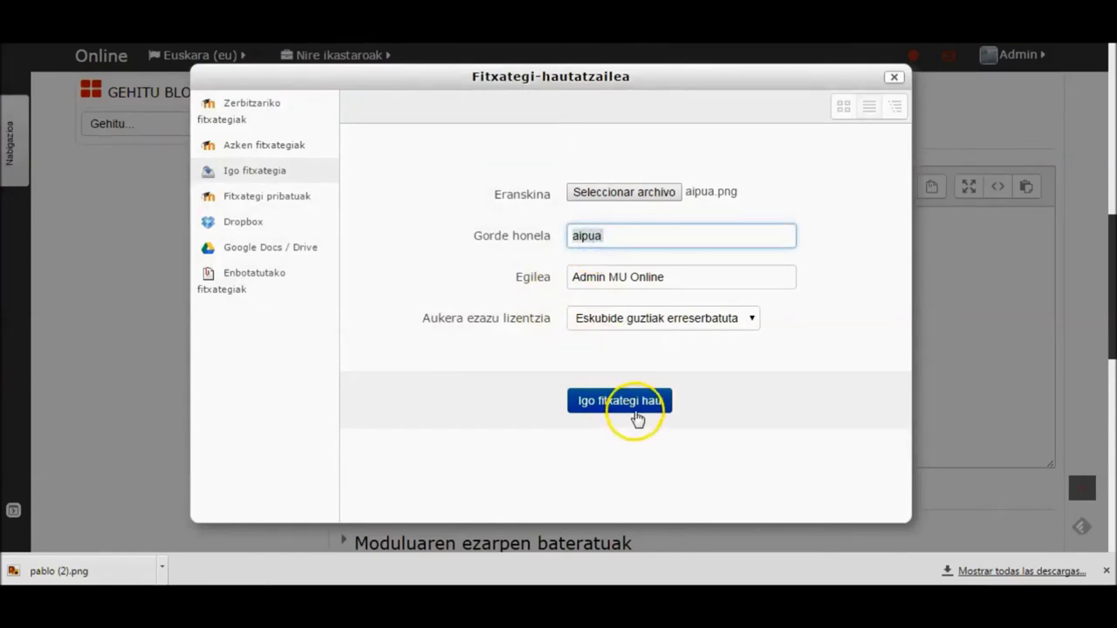
Set the file's licence to Creative Commons and upload the file.
click(744, 314)
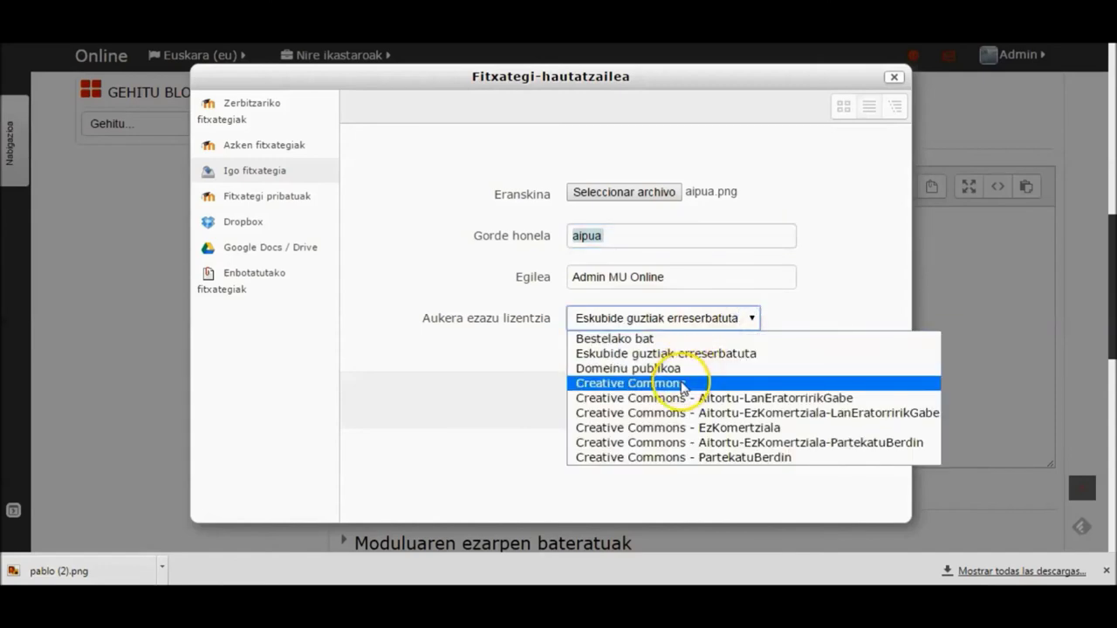
click(681, 383)
click(637, 403)
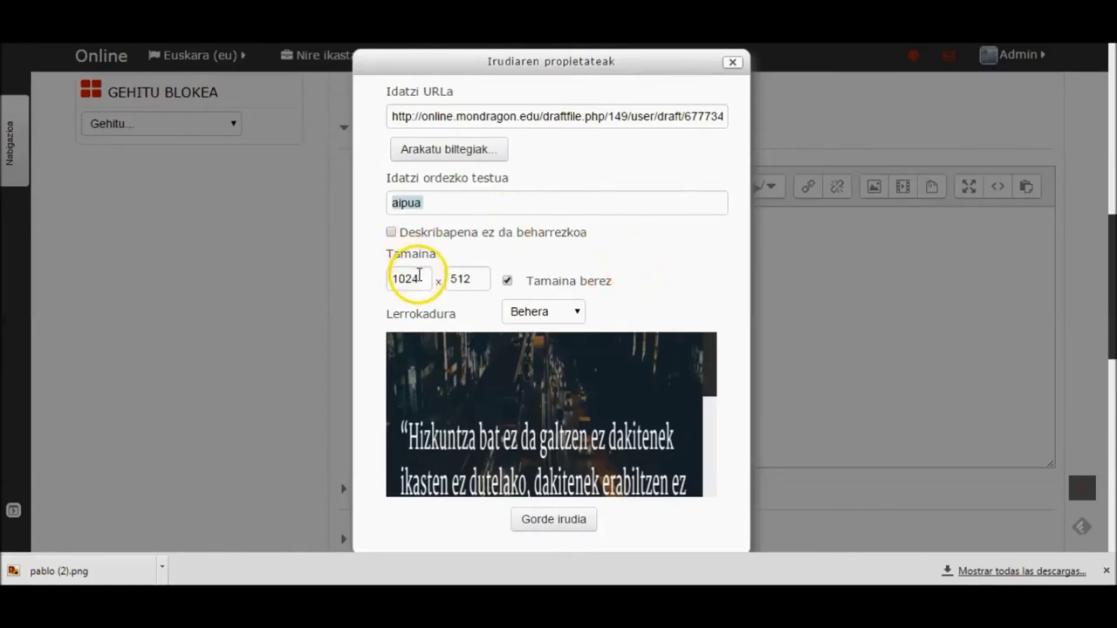
Size the image to 600 x 300 with Tamaina berez turned off, and insert it into the page content.
drag(426, 279, 328, 281)
text(600)
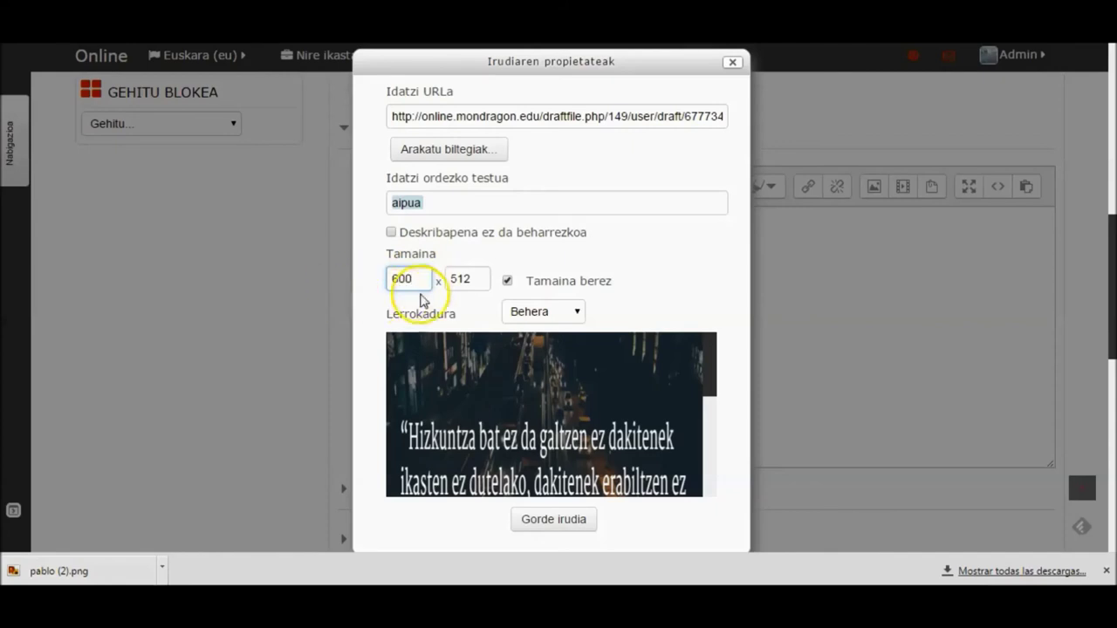
click(507, 281)
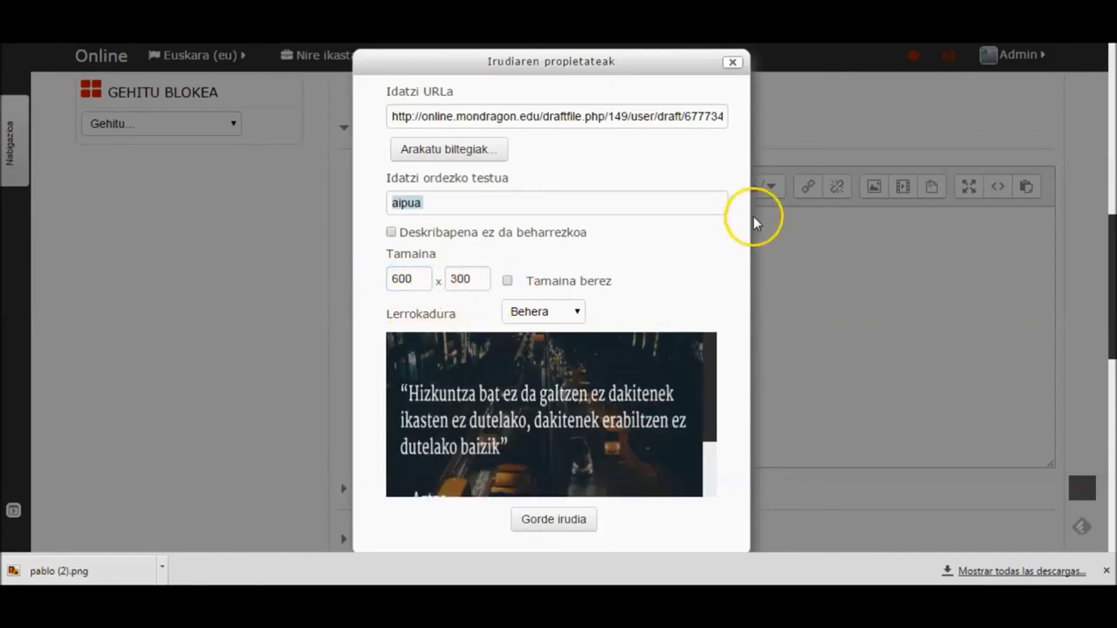
click(572, 522)
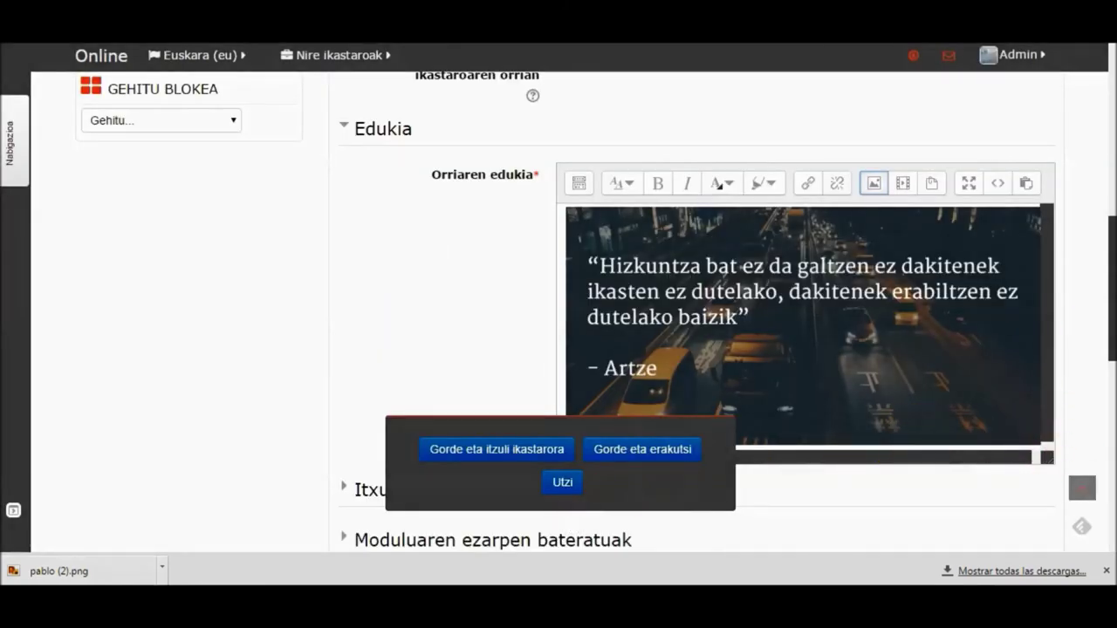
Save the new course page and display it (Gorde eta erakutsi).
drag(1110, 284, 1111, 378)
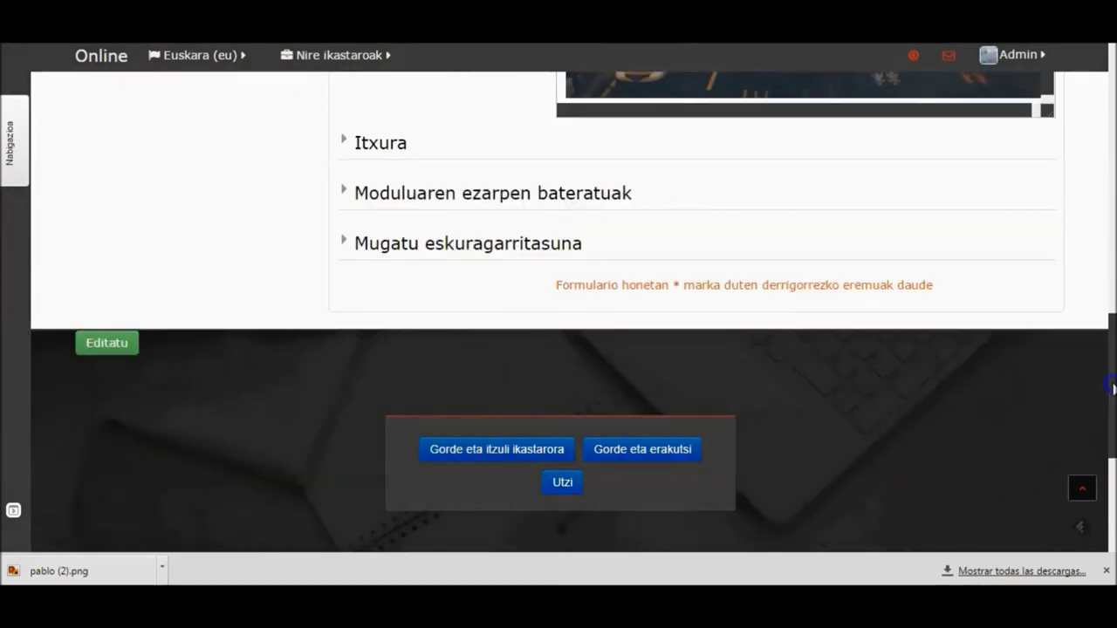
click(656, 456)
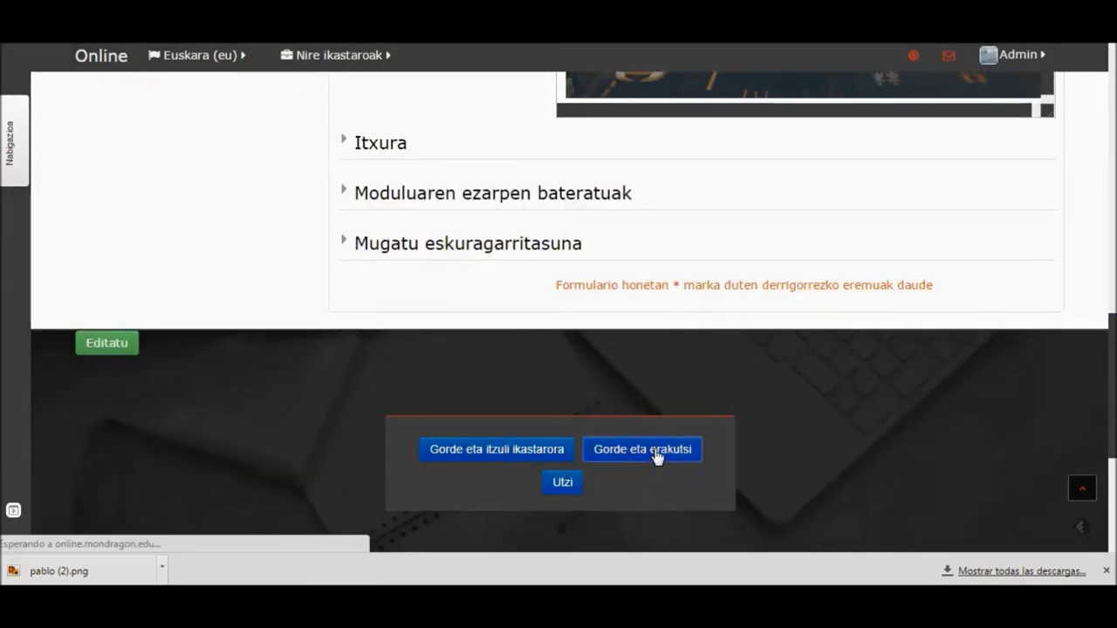